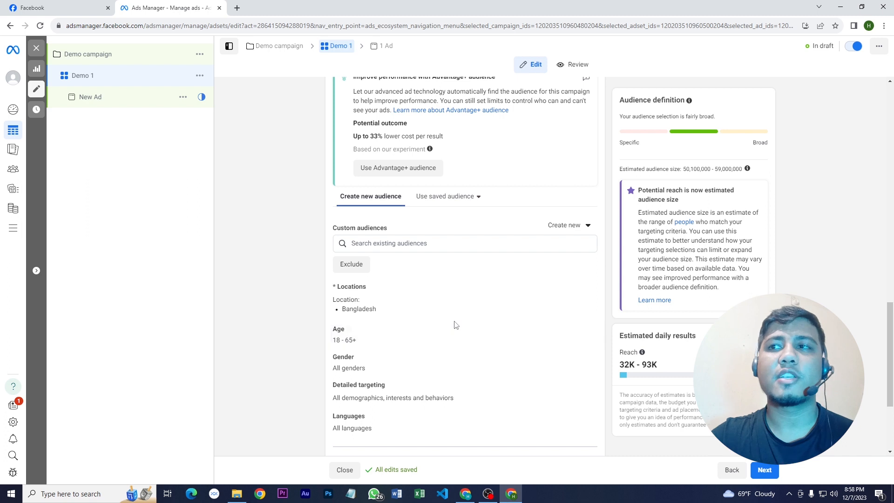
# Replace the Bangladesh audience location with the city Dhaka, Dhaka Division
pyautogui.moveTo(399, 243)
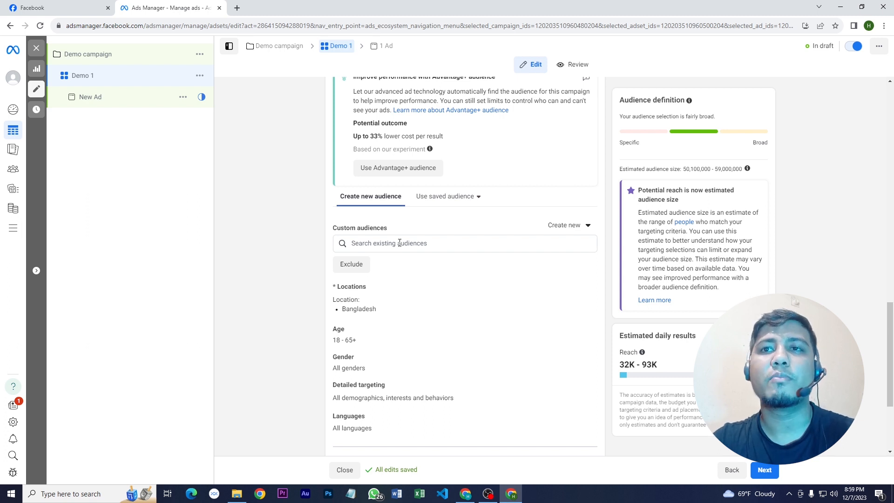
pyautogui.scroll(-2, 400, 243)
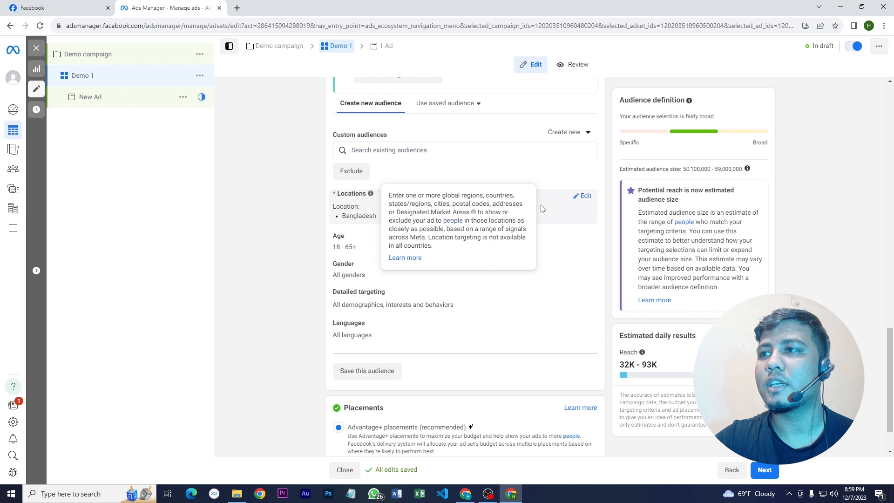
pyautogui.click(583, 196)
pyautogui.moveTo(577, 243)
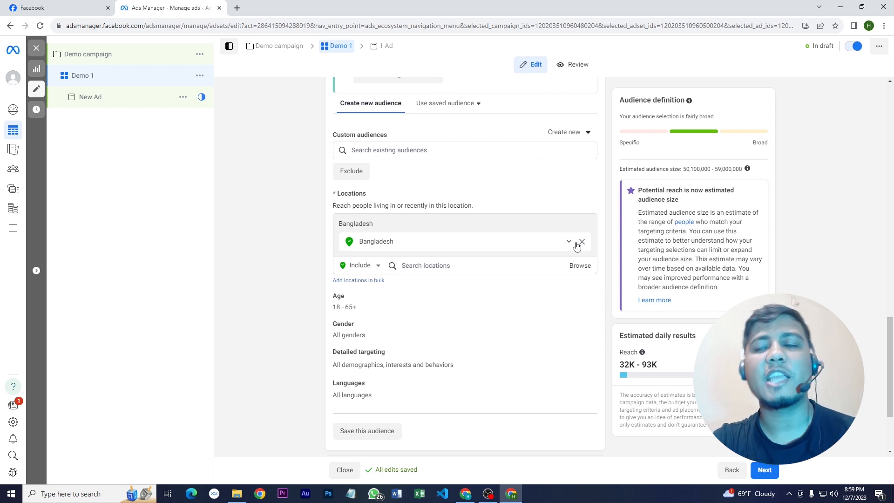
pyautogui.click(577, 244)
pyautogui.click(399, 264)
pyautogui.write('Dhaka')
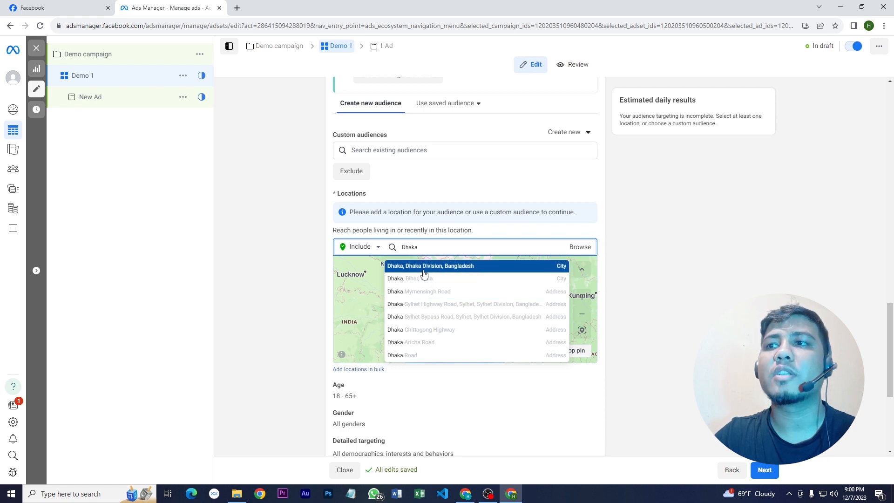
pyautogui.click(423, 274)
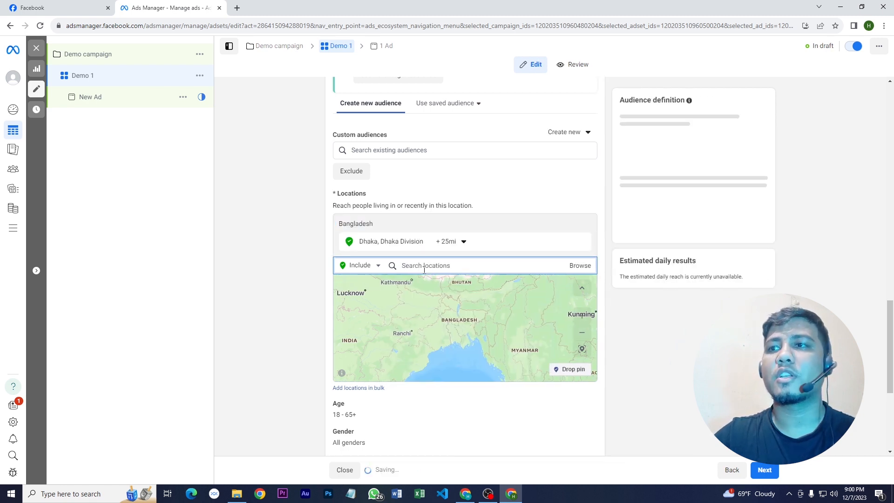
# Reduce the targeting radius around Dhaka to 10 mi
pyautogui.scroll(-1, 474, 223)
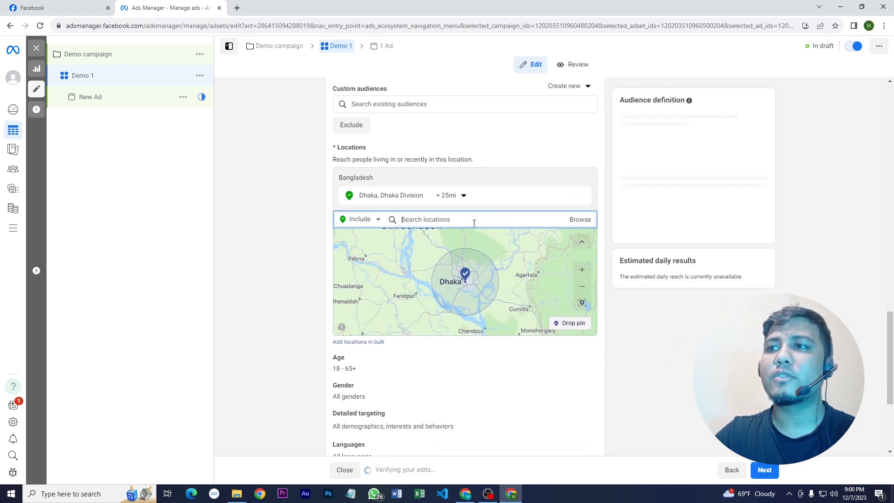
pyautogui.click(463, 195)
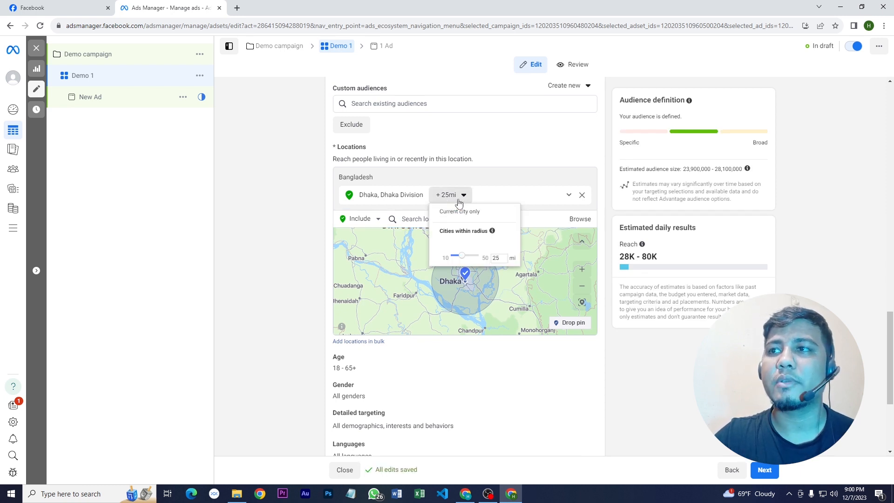
pyautogui.moveTo(451, 256)
pyautogui.mouseDown()
pyautogui.moveTo(465, 255)
pyautogui.moveTo(450, 258)
pyautogui.mouseUp()
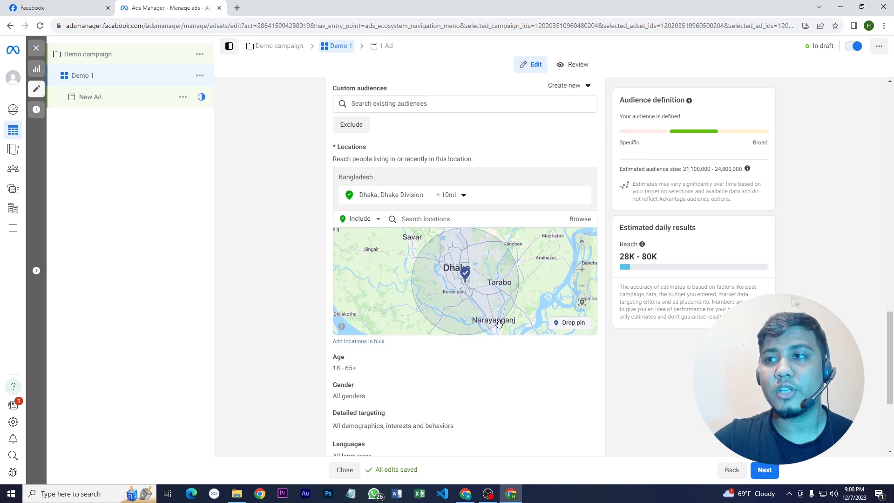
# Add Chittagong Division and Sylhet Division to the included audience locations
pyautogui.click(425, 219)
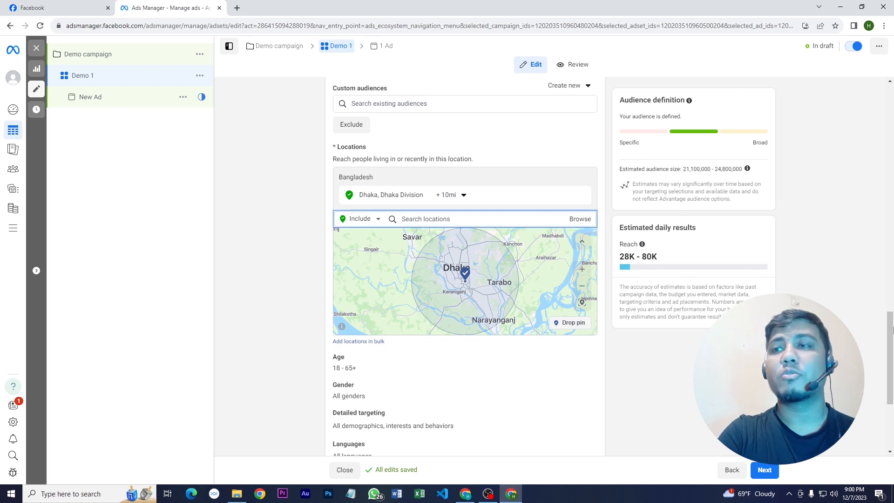
pyautogui.write('cha')
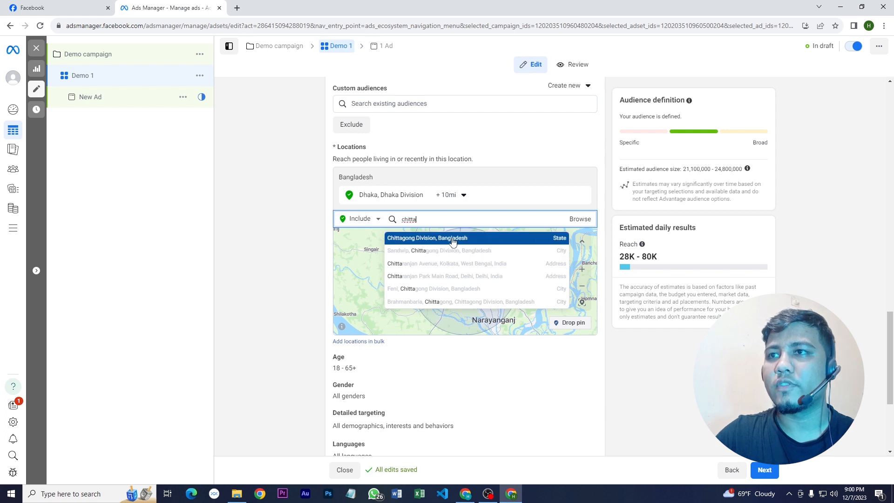
pyautogui.click(452, 239)
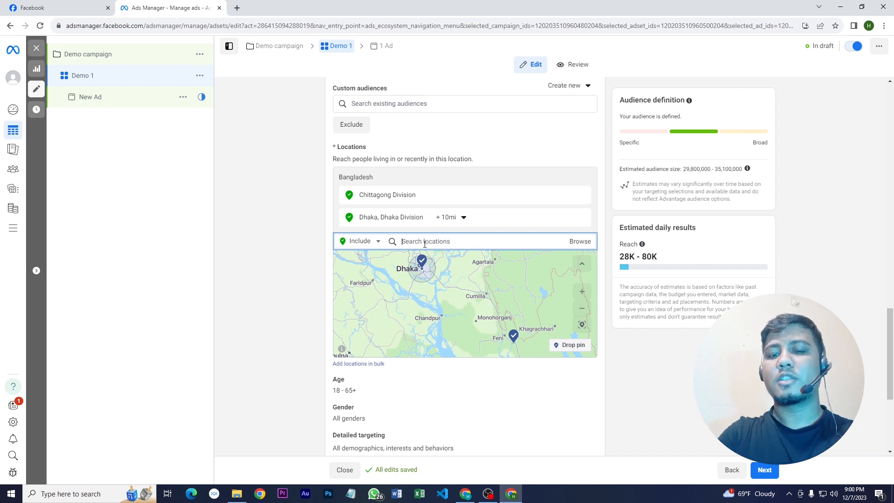
pyautogui.write('sylhe')
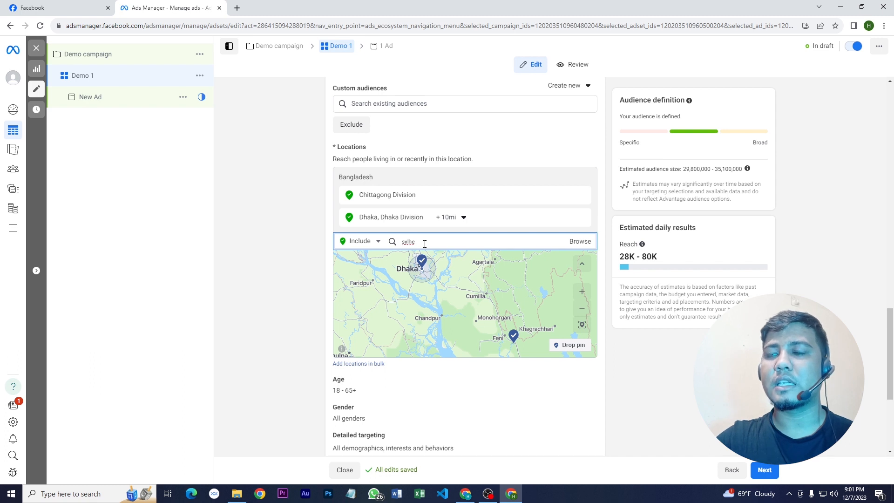
pyautogui.press('BackSpace')
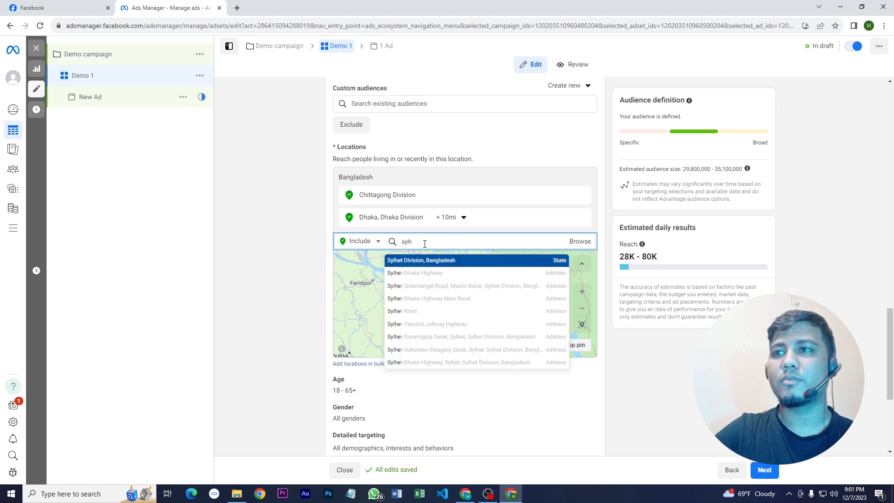
pyautogui.click(419, 261)
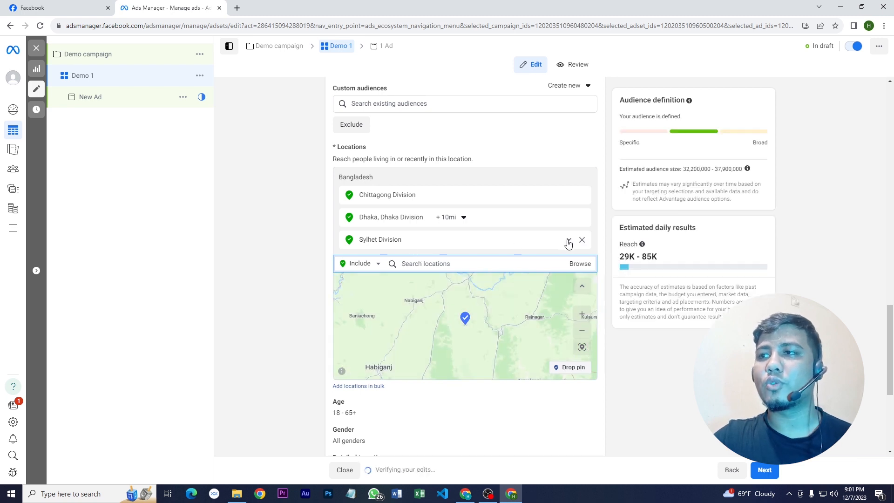
# Add Rajshahi Division to the included audience locations
pyautogui.click(569, 240)
pyautogui.click(471, 266)
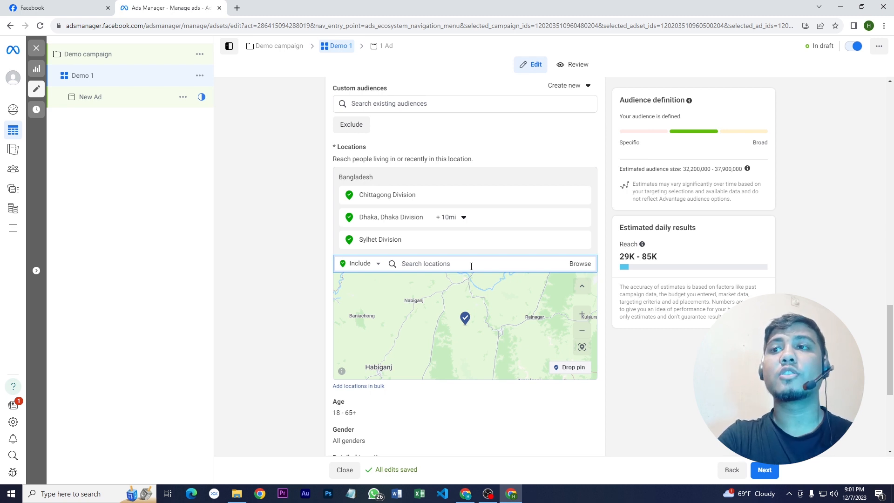
pyautogui.write('rajsha')
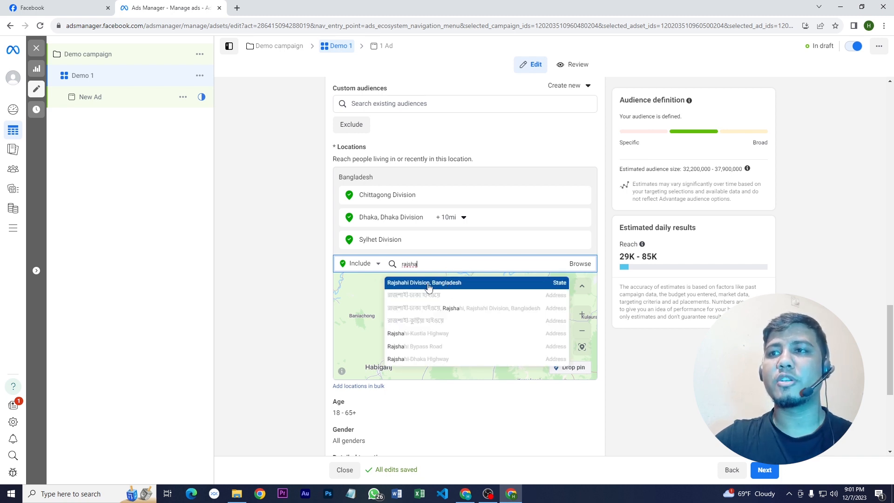
pyautogui.click(429, 283)
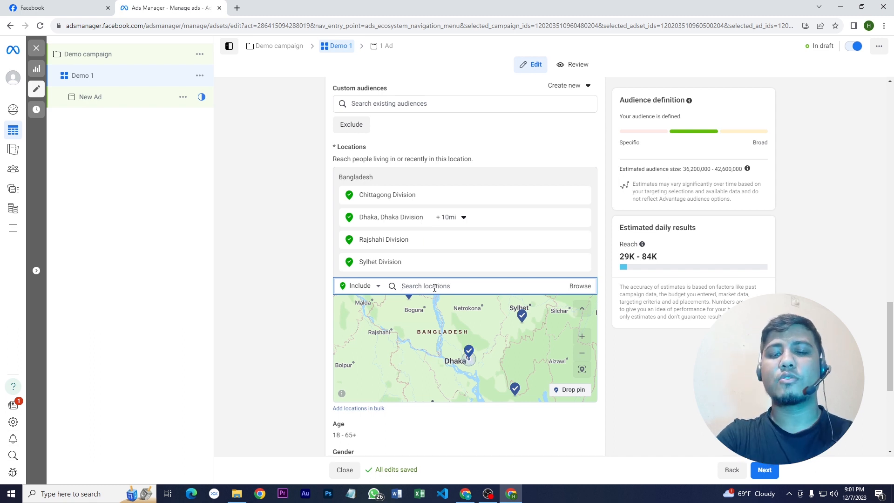
# Add the city Khulna, Khulna Division as an included location and set its radius to 10 mi
pyautogui.write('khula')
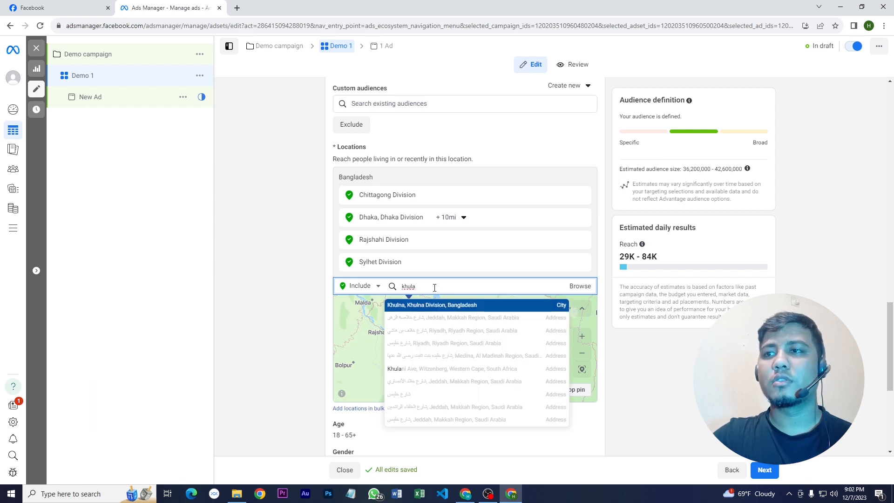
pyautogui.click(429, 308)
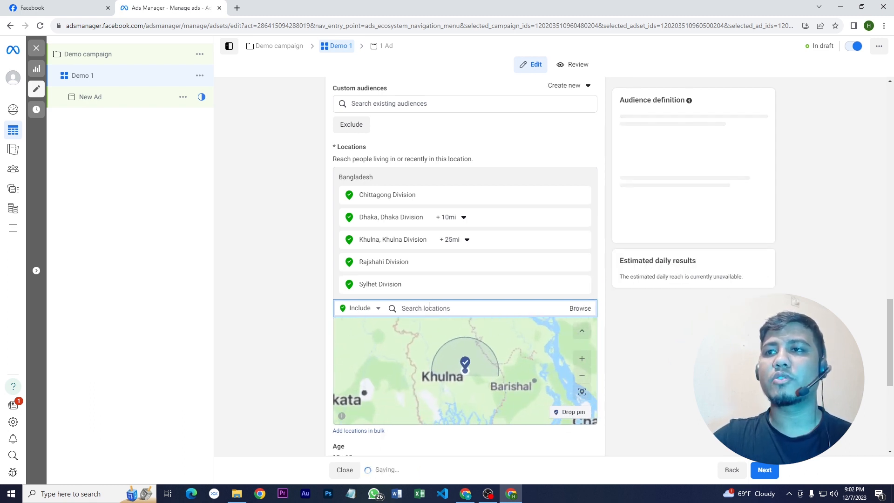
pyautogui.click(467, 240)
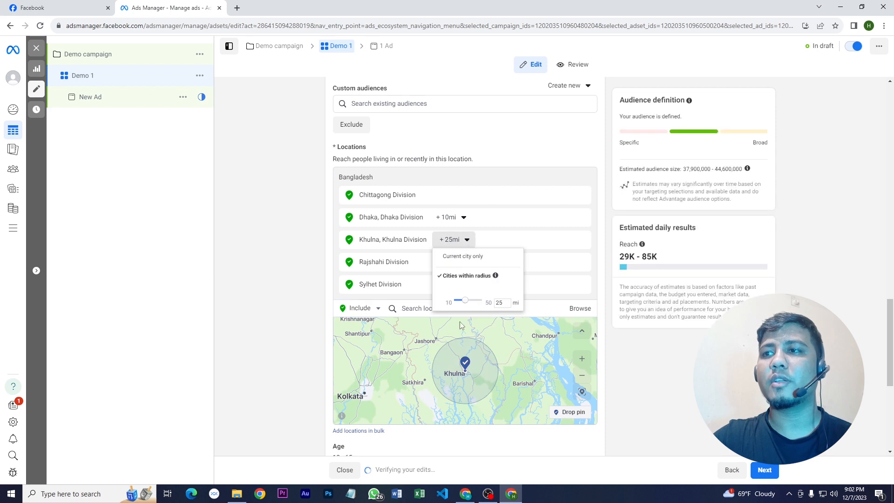
pyautogui.moveTo(465, 300); pyautogui.dragTo(453, 306)
pyautogui.click(421, 310)
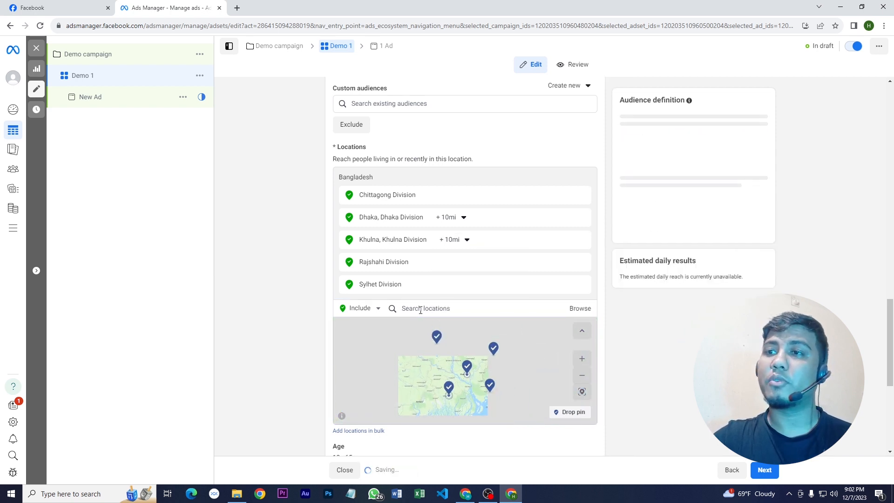
# Add the city Barisal, Barisal Division to the included locations and look over the location list
pyautogui.click(421, 310)
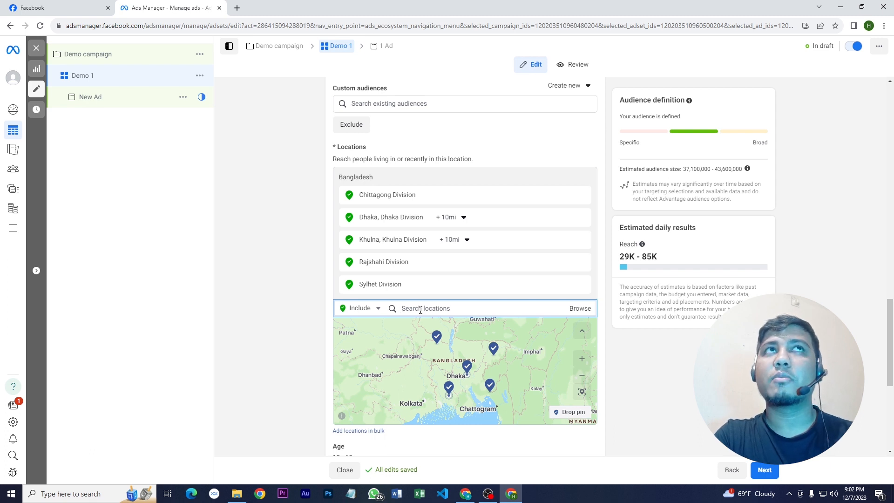
pyautogui.write('ba')
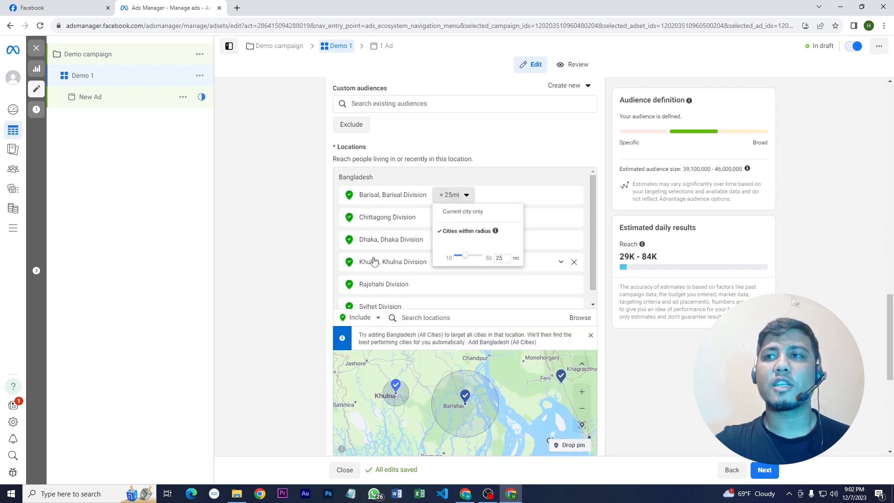
pyautogui.click(441, 177)
pyautogui.click(429, 312)
pyautogui.scroll(-1, 458, 286)
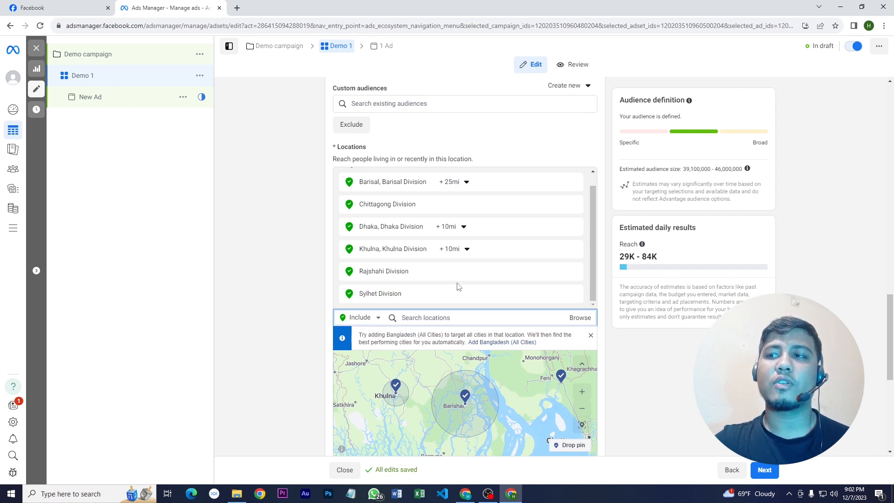
pyautogui.scroll(-3, 457, 286)
pyautogui.scroll(3, 458, 289)
pyautogui.scroll(1, 458, 288)
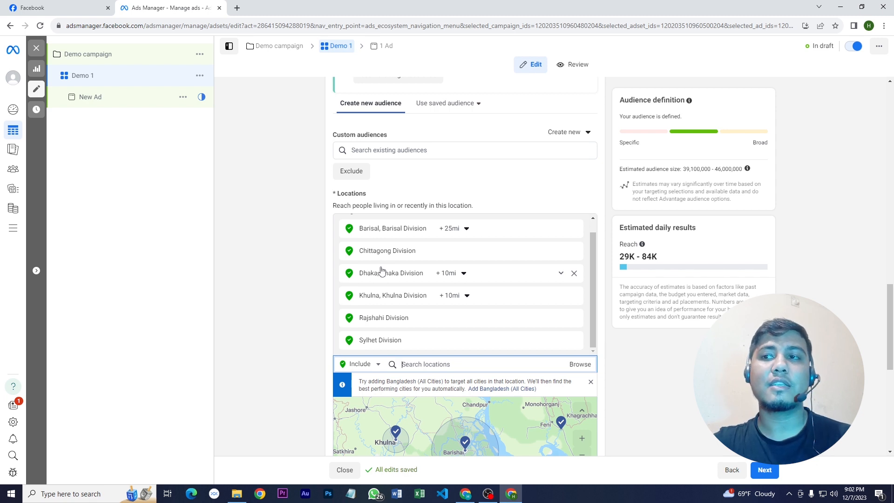
# Set the audience's maximum age to 35 and open the gender setting for editing
pyautogui.scroll(-2, 381, 270)
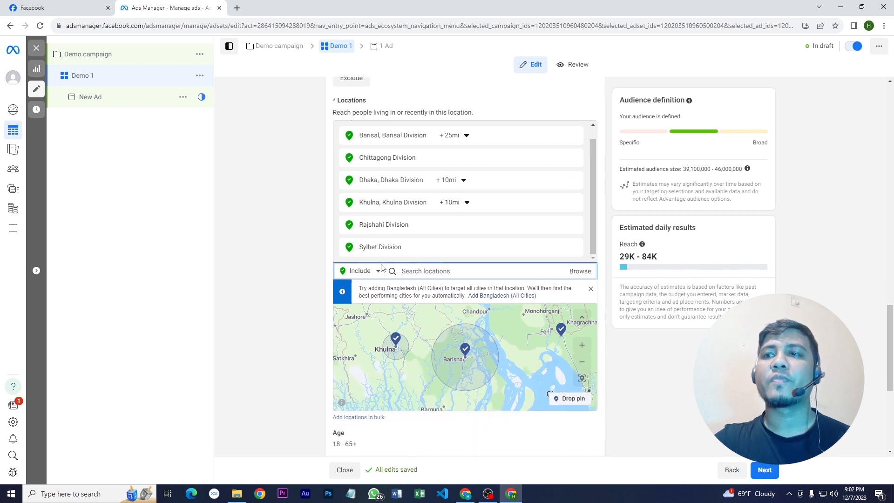
pyautogui.scroll(-2, 382, 205)
pyautogui.scroll(-1, 386, 212)
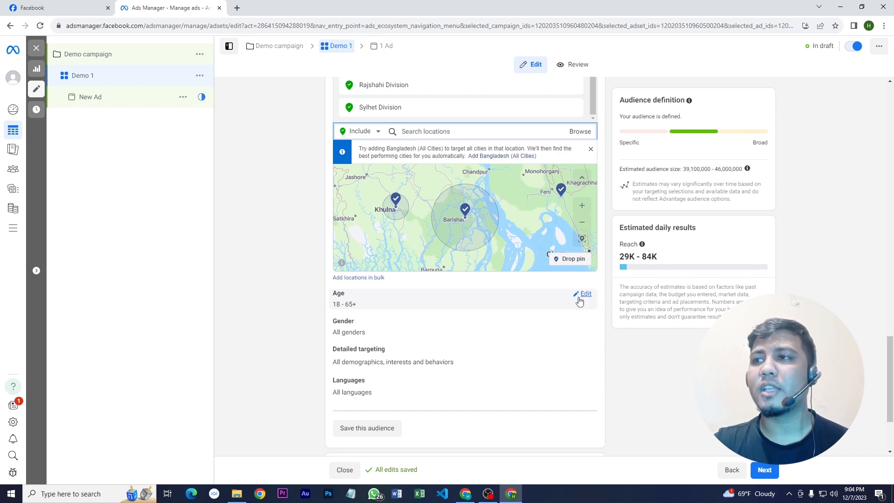
pyautogui.click(582, 297)
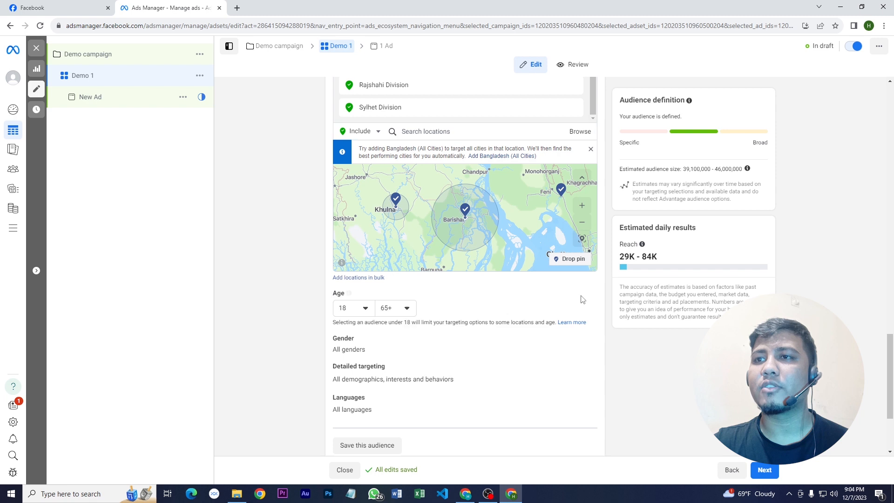
pyautogui.click(396, 311)
pyautogui.scroll(12, 406, 367)
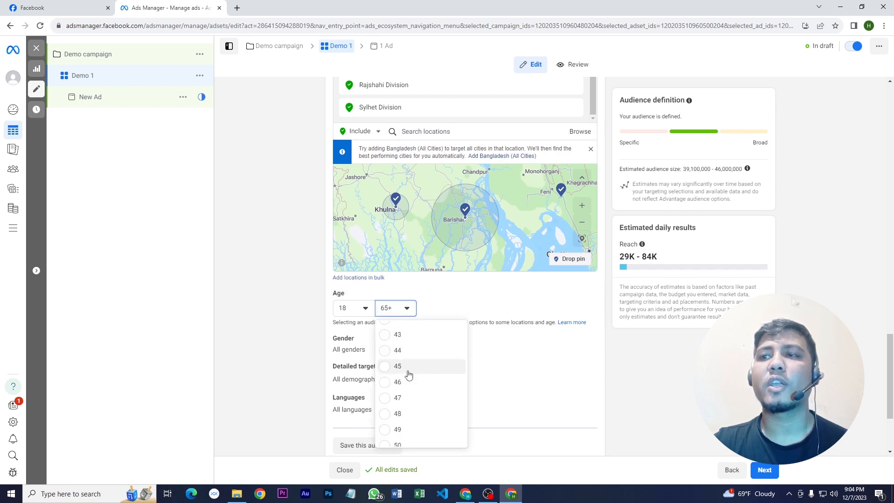
pyautogui.scroll(-5, 395, 391)
pyautogui.click(392, 401)
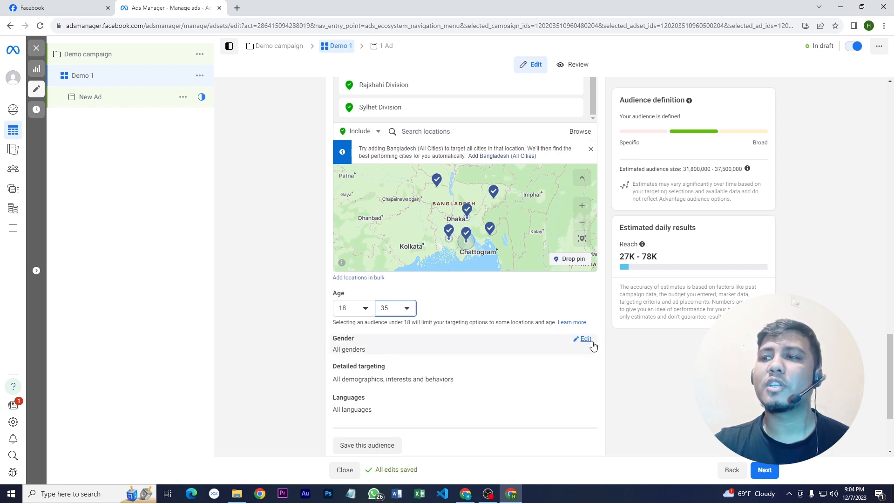
pyautogui.click(588, 345)
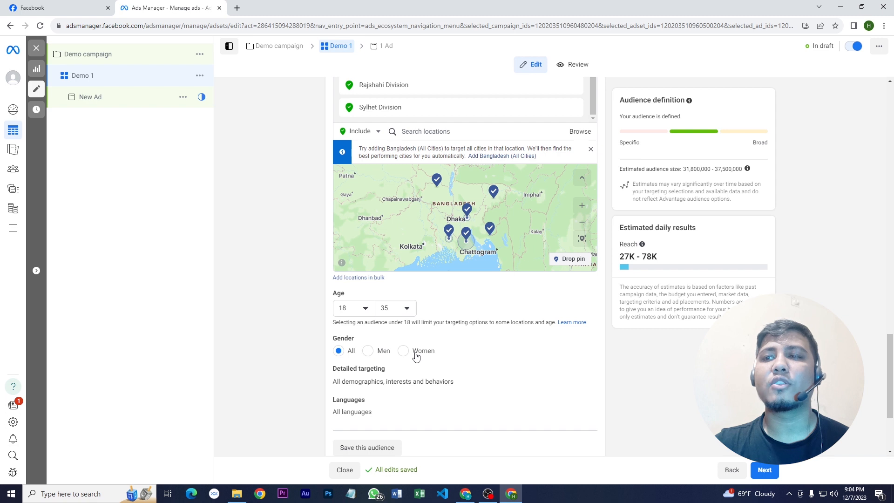
pyautogui.scroll(-1, 459, 355)
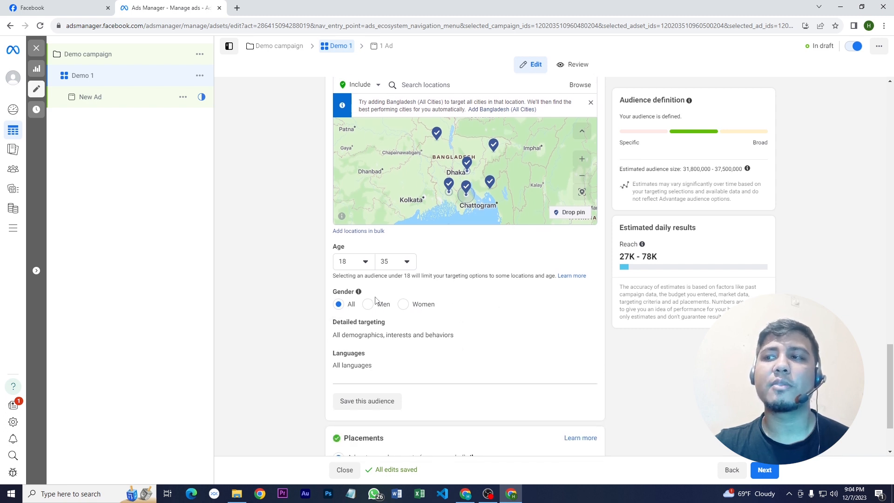
# Open detailed targeting for editing and add the job title Teaching assistant from a search for "teach"
pyautogui.scroll(-2, 372, 321)
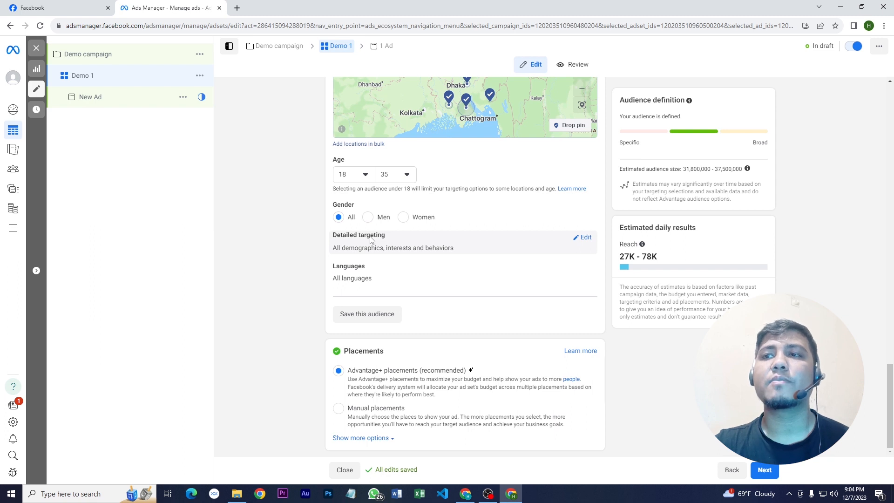
pyautogui.click(583, 238)
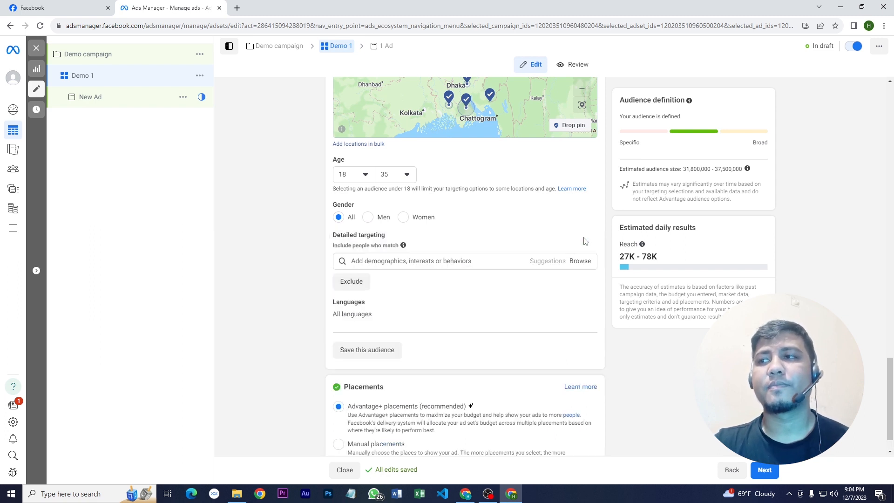
pyautogui.click(418, 259)
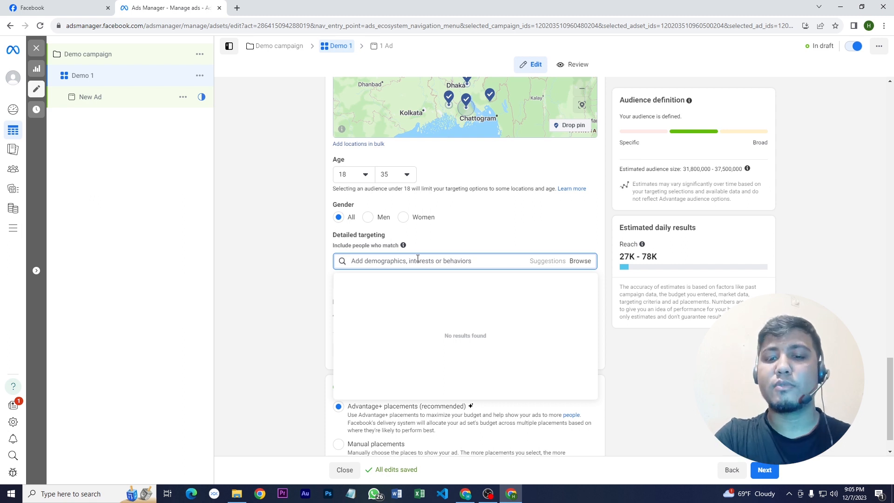
pyautogui.write('teach')
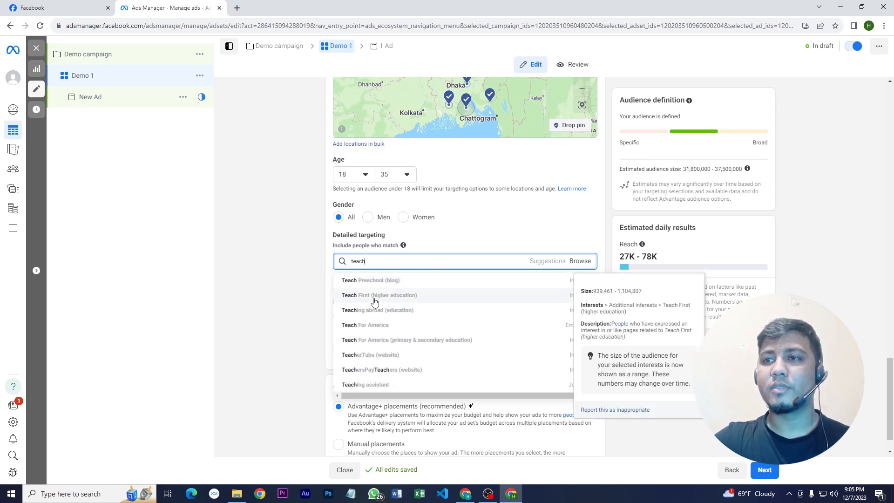
pyautogui.click(363, 385)
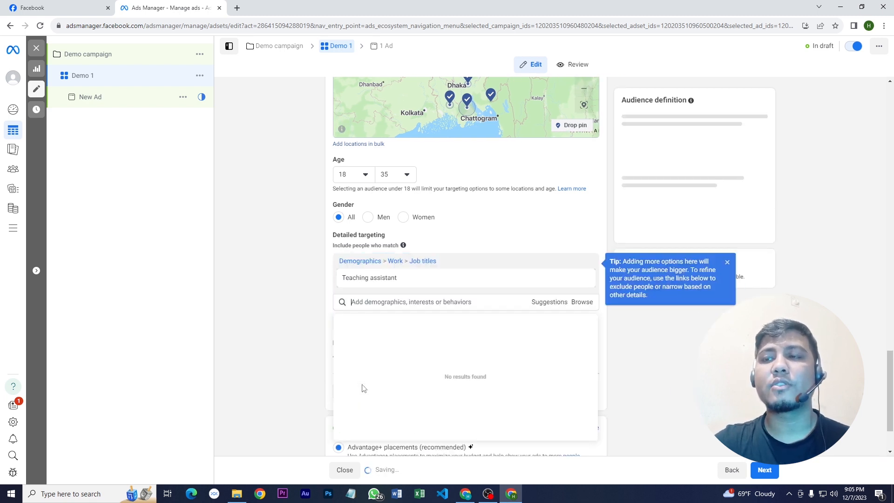
# Add the interest Student (education) to the people included in detailed targeting
pyautogui.click(383, 303)
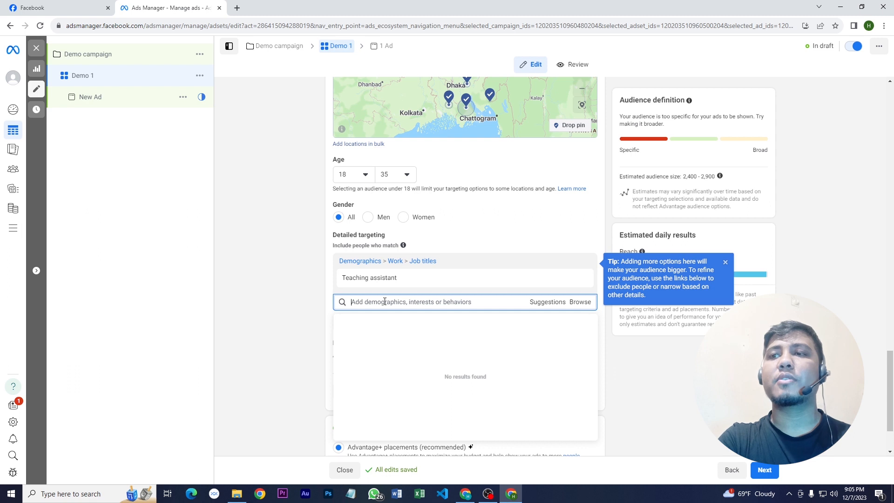
pyautogui.write('studen')
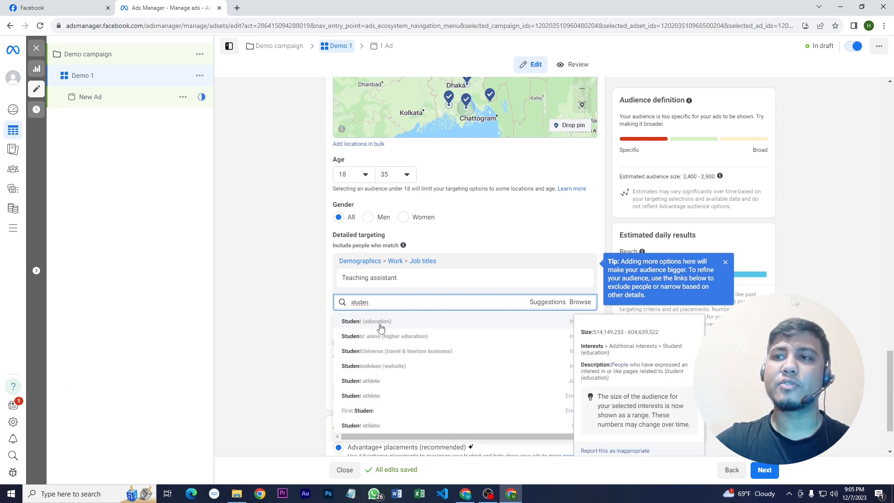
pyautogui.click(380, 329)
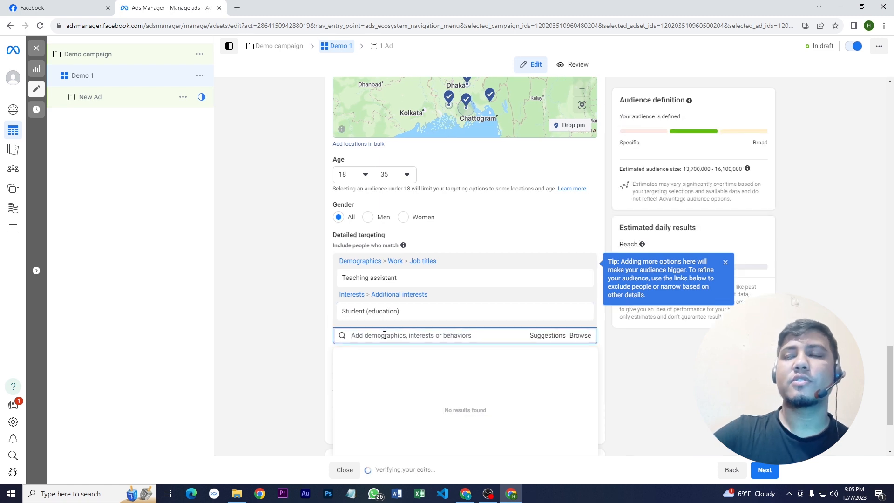
# Search detailed targeting for "women", look through the suggestions and add the employer UN Women
pyautogui.write('women')
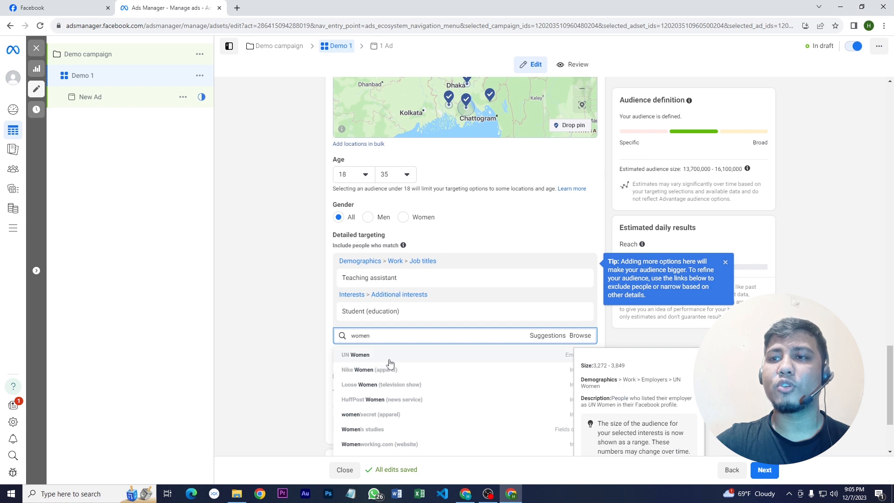
pyautogui.scroll(-1, 391, 381)
pyautogui.scroll(-3, 410, 410)
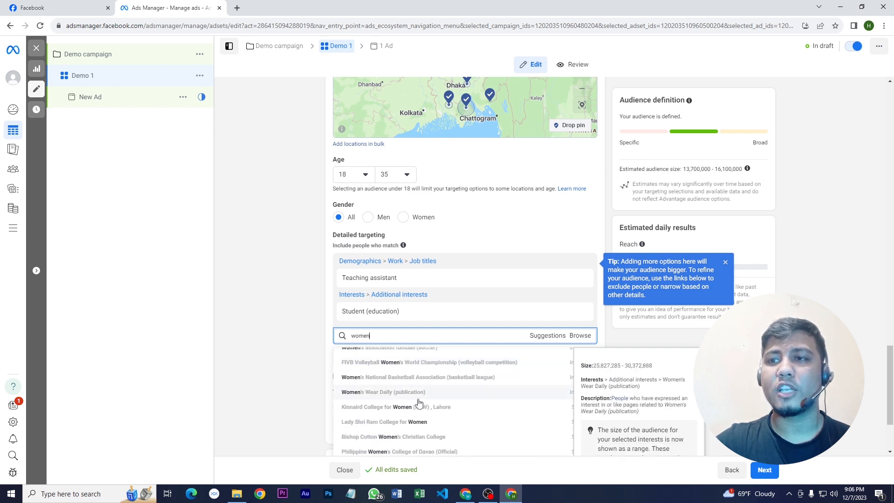
pyautogui.scroll(4, 414, 395)
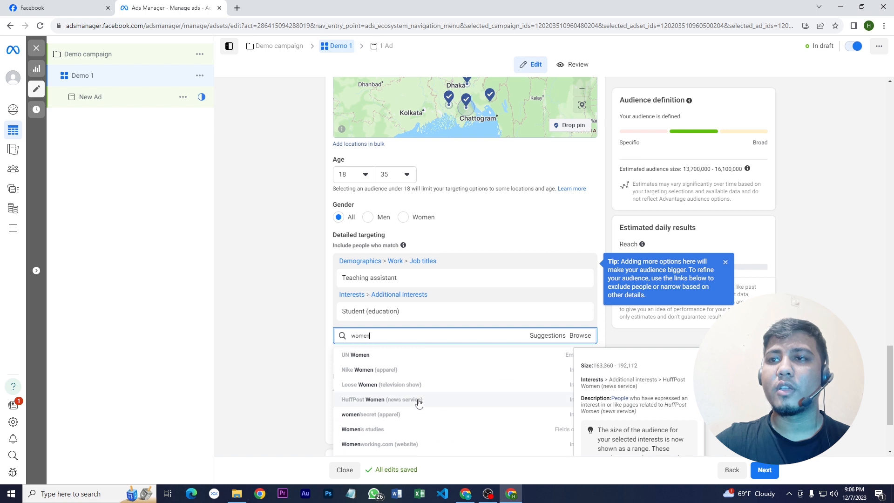
pyautogui.click(359, 355)
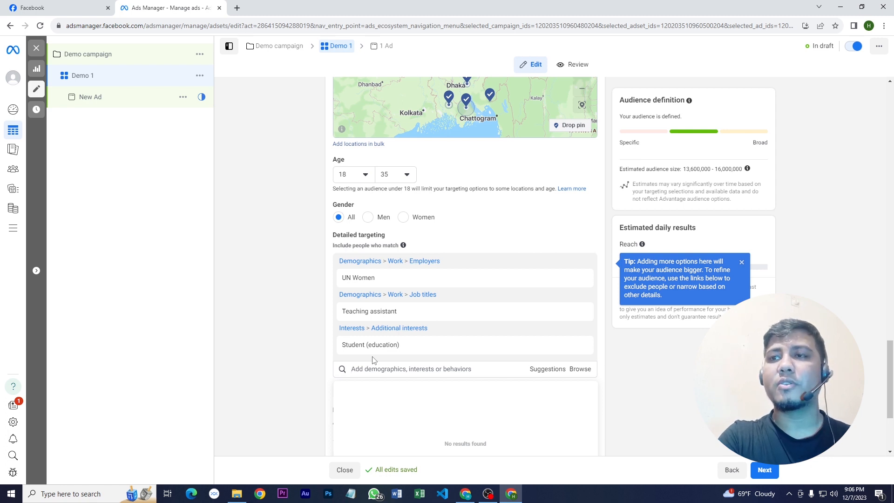
# Add the job title Doctor and the life event New job to the detailed targeting
pyautogui.write('doctor')
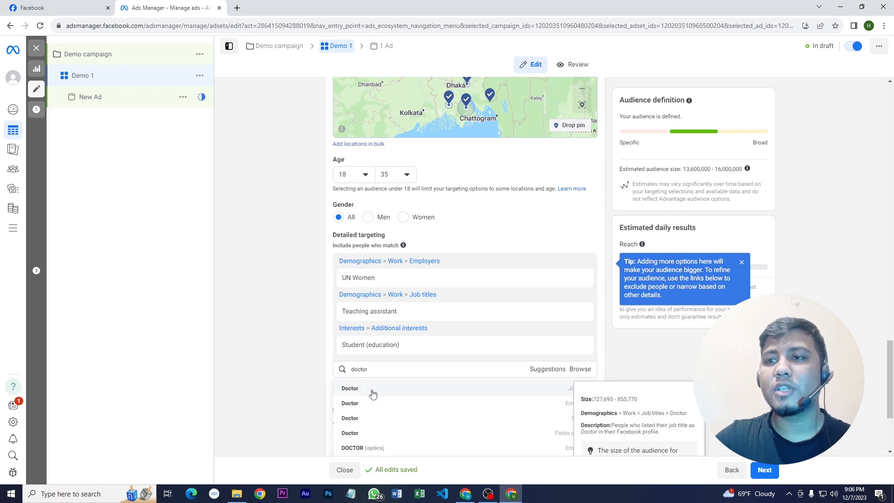
pyautogui.click(372, 390)
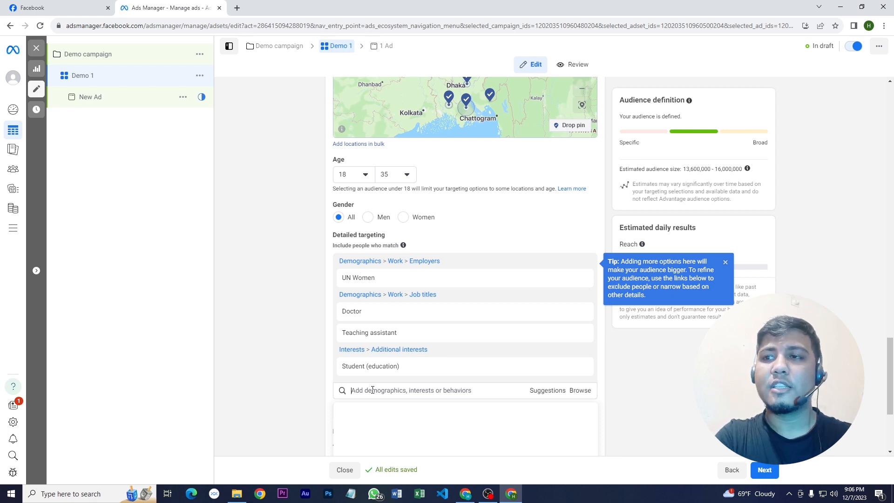
pyautogui.write('job')
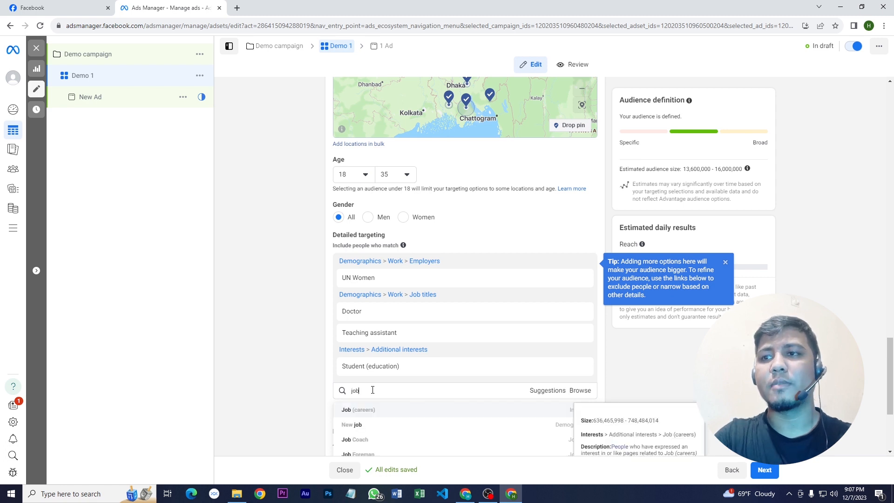
pyautogui.scroll(-1, 372, 389)
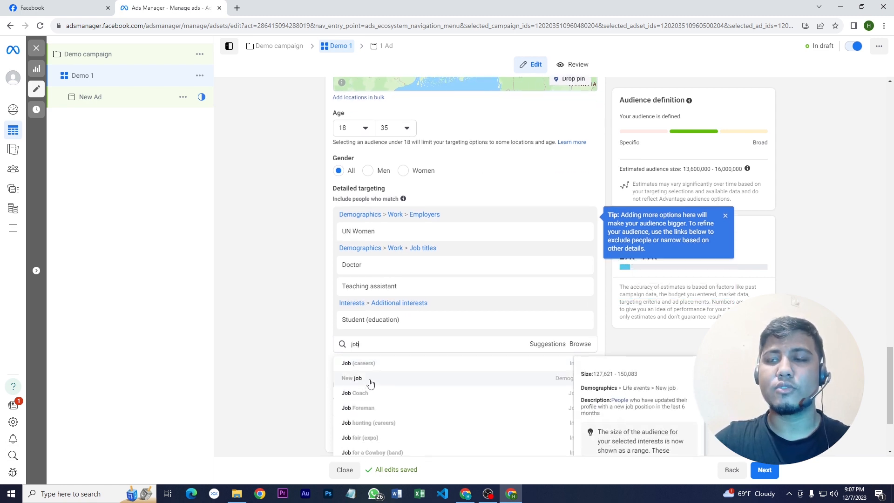
pyautogui.click(369, 380)
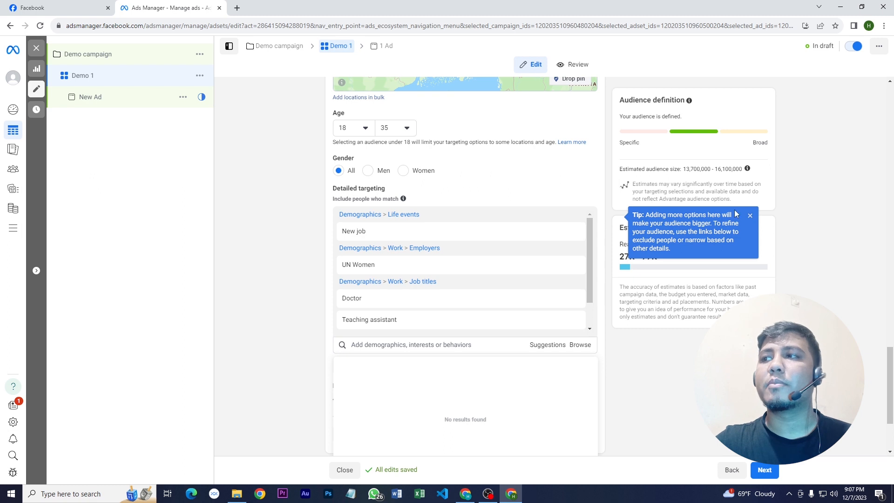
# Dismiss the targeting tip and review the estimated daily reach and the chosen targeting criteria
pyautogui.click(751, 219)
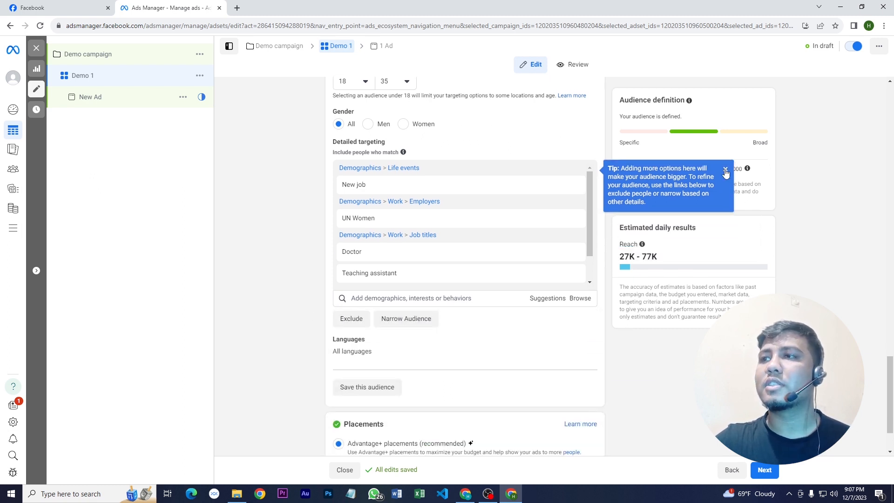
pyautogui.click(725, 172)
pyautogui.moveTo(664, 257); pyautogui.dragTo(614, 256)
pyautogui.click(670, 253)
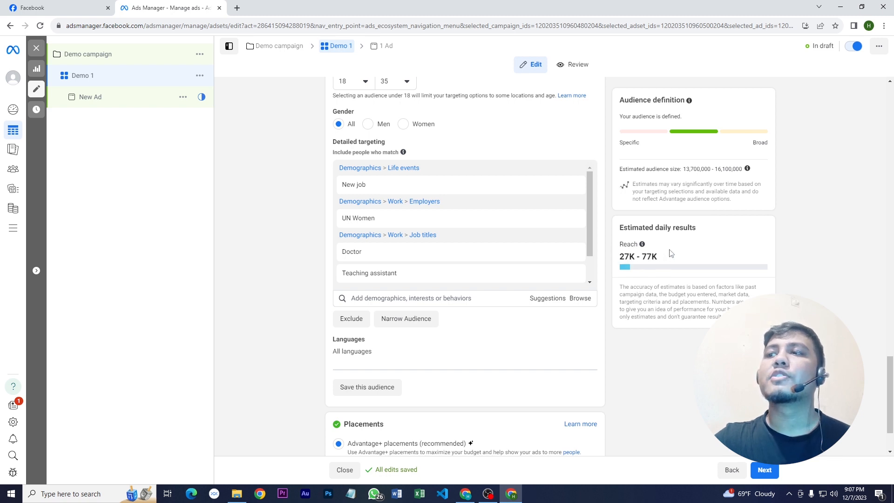
pyautogui.scroll(3, 403, 365)
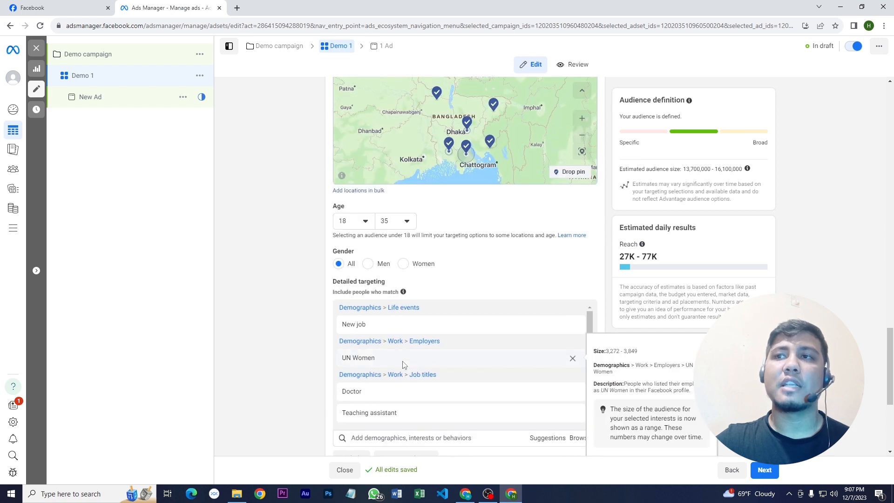
pyautogui.scroll(-6, 403, 364)
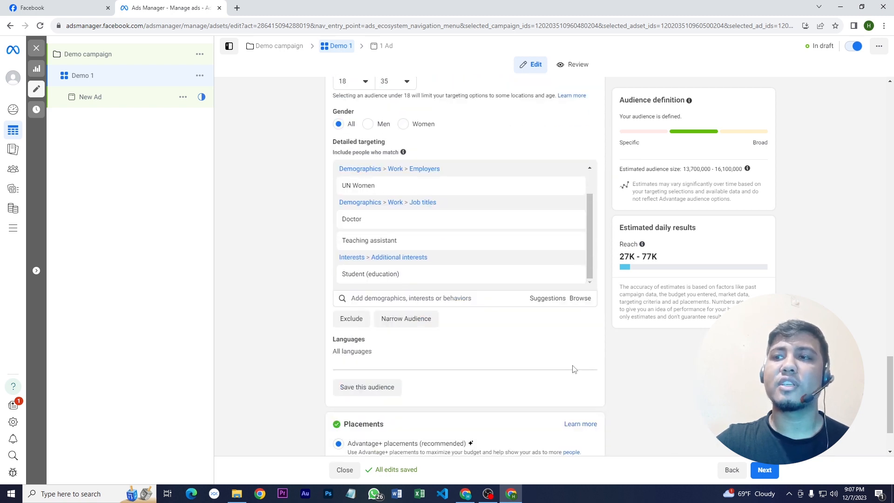
# Open the audience's language setting for editing and add English (All)
pyautogui.moveTo(366, 278)
pyautogui.click(586, 268)
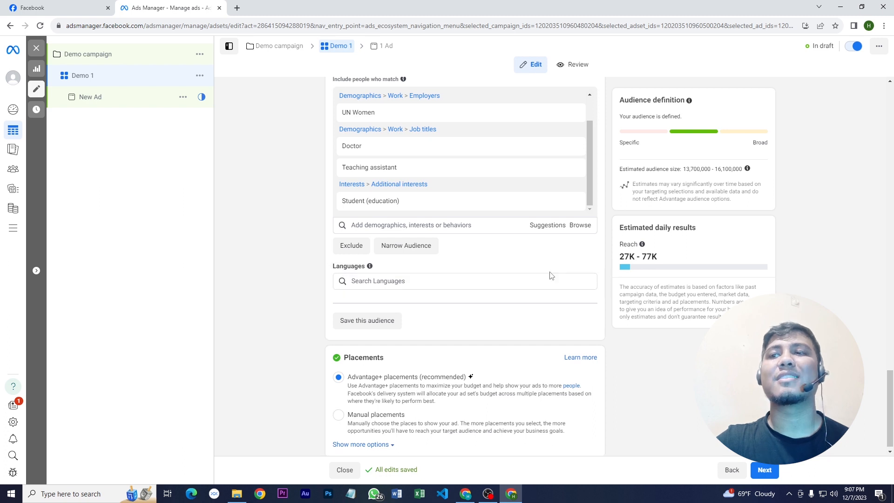
pyautogui.click(413, 279)
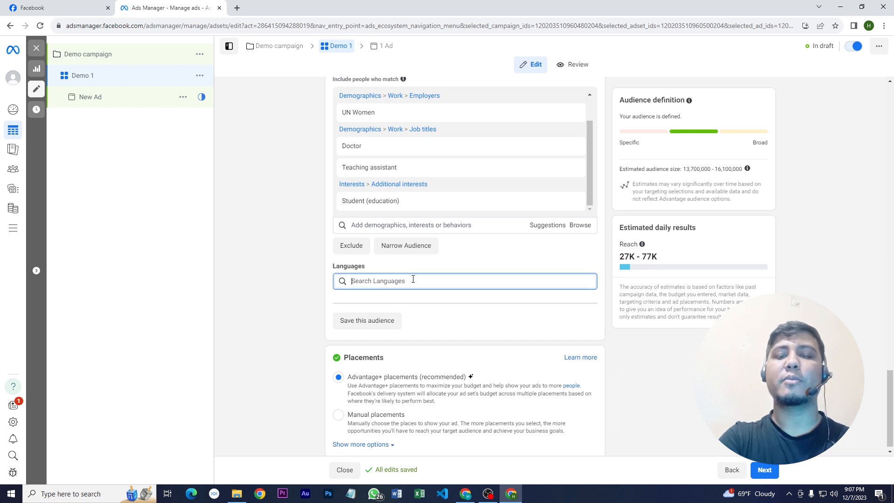
pyautogui.write('eng')
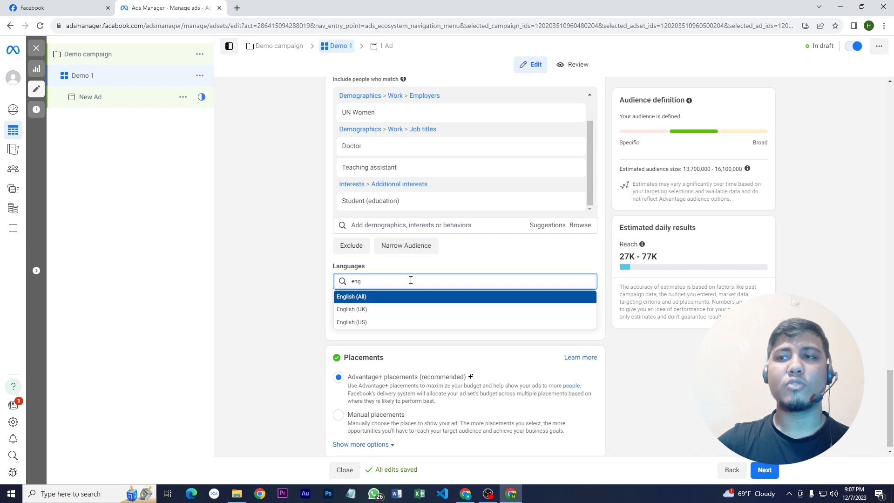
pyautogui.click(383, 297)
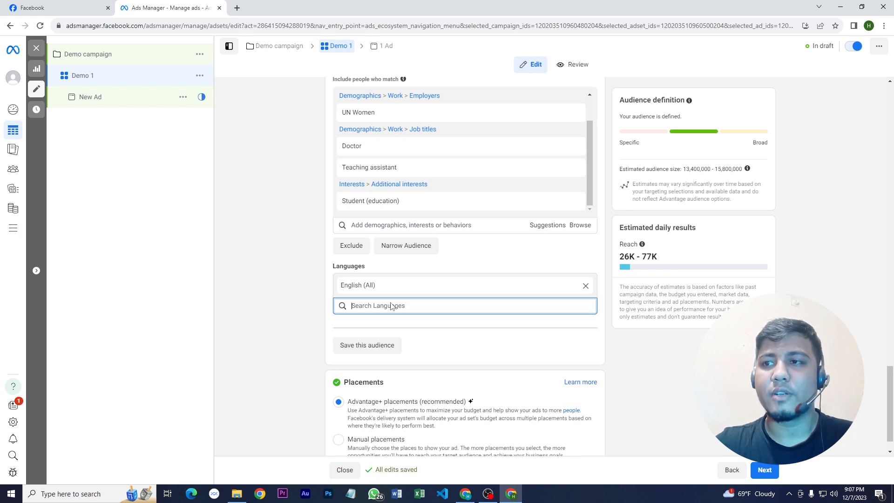
# Save the audience under the name "mobile phone ads" after checking its summary of locations, age, language and targeting
pyautogui.scroll(-1, 423, 334)
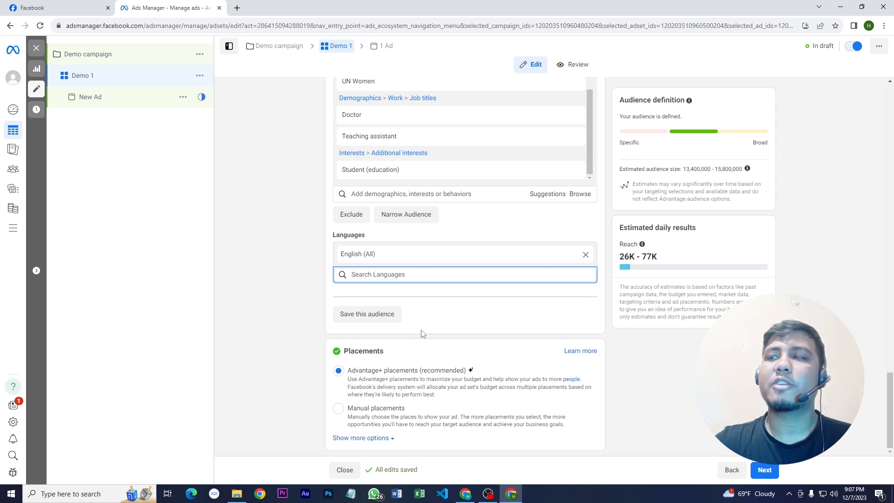
pyautogui.scroll(1, 364, 318)
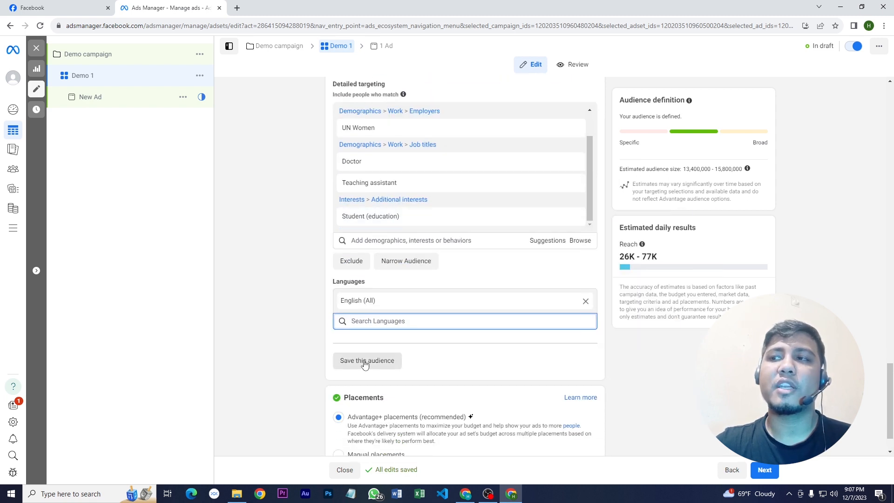
pyautogui.click(365, 364)
pyautogui.moveTo(435, 170); pyautogui.dragTo(342, 170)
pyautogui.press('BackSpace')
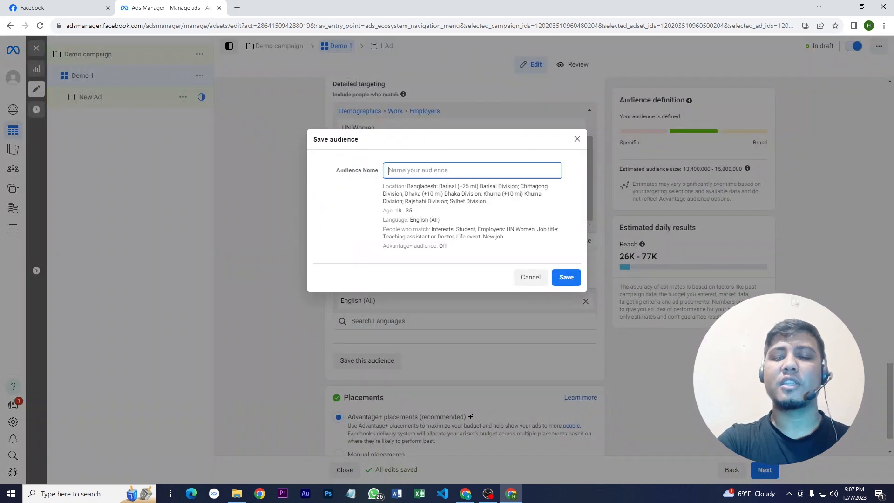
pyautogui.write('mobile phone ')
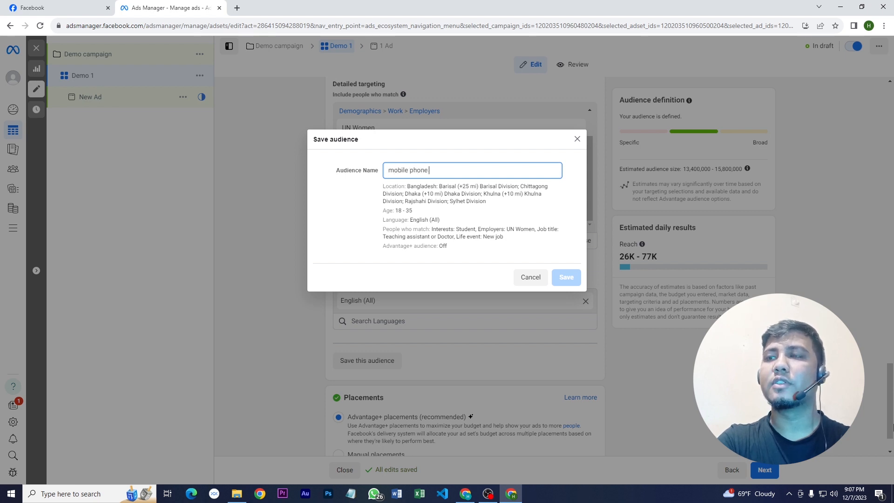
pyautogui.write('ads')
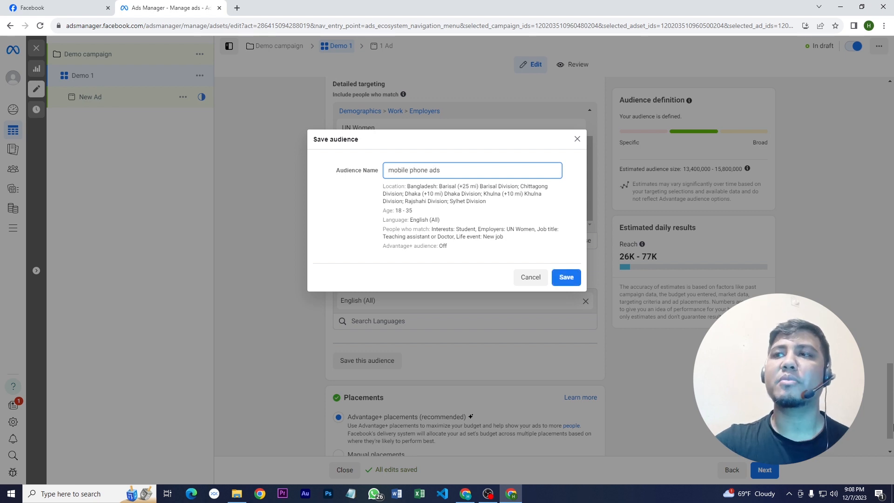
pyautogui.moveTo(447, 246); pyautogui.dragTo(385, 186)
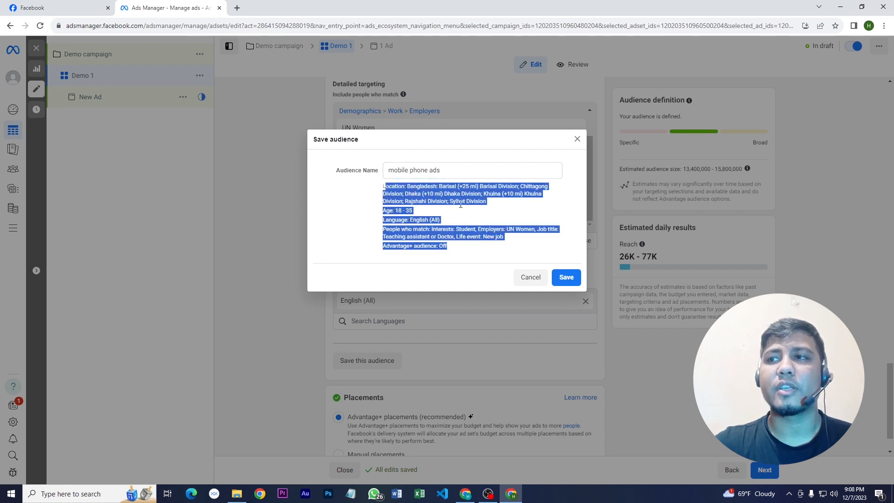
pyautogui.click(546, 251)
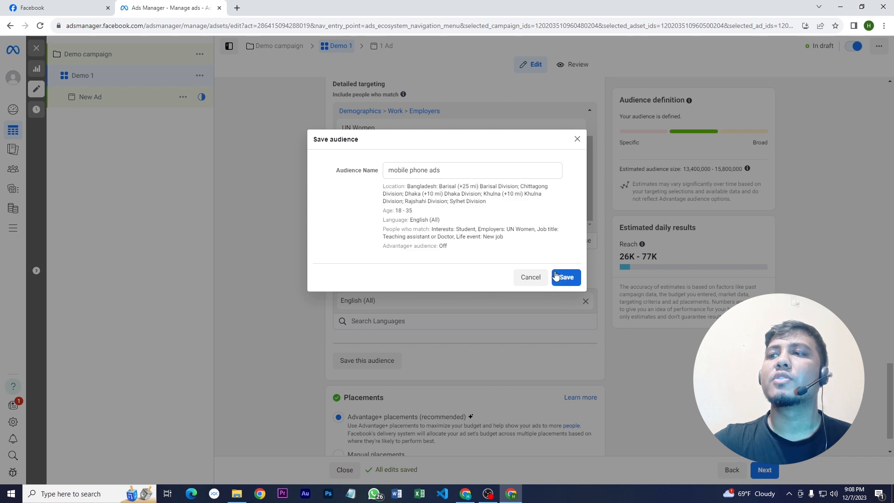
pyautogui.click(563, 279)
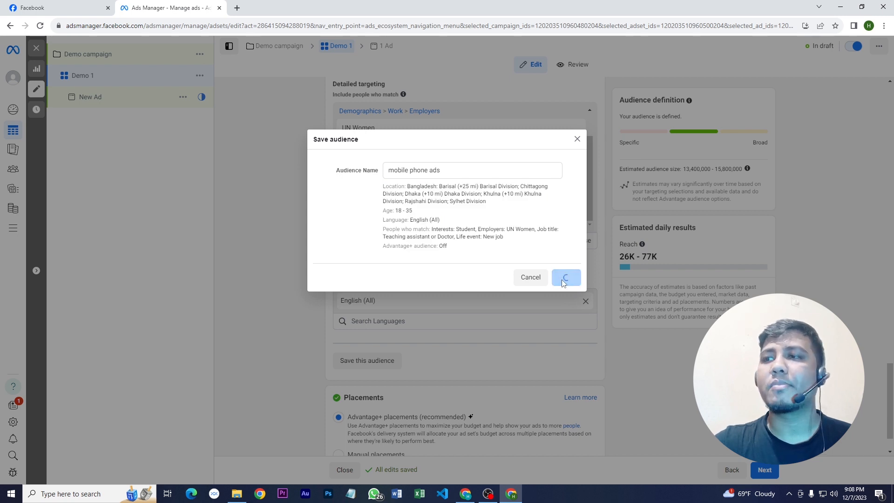
# Open the list of saved audiences in the ad set's audience section
pyautogui.scroll(2, 471, 269)
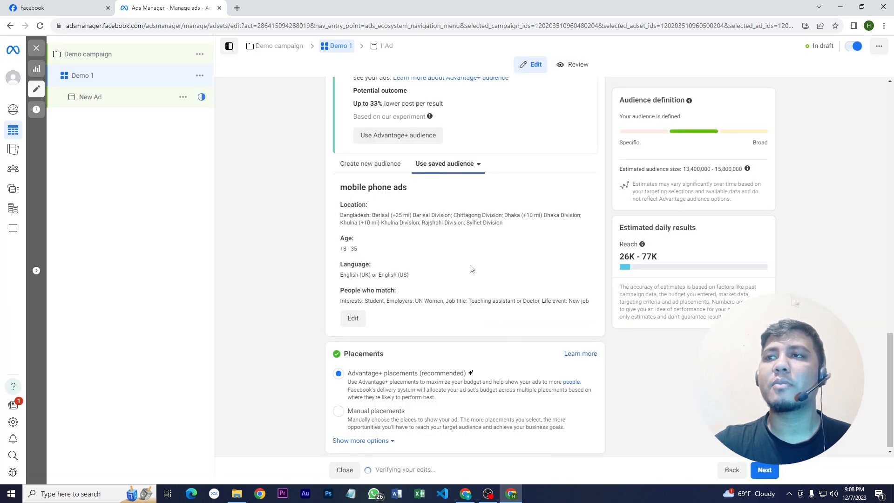
pyautogui.scroll(-1, 470, 269)
pyautogui.click(477, 207)
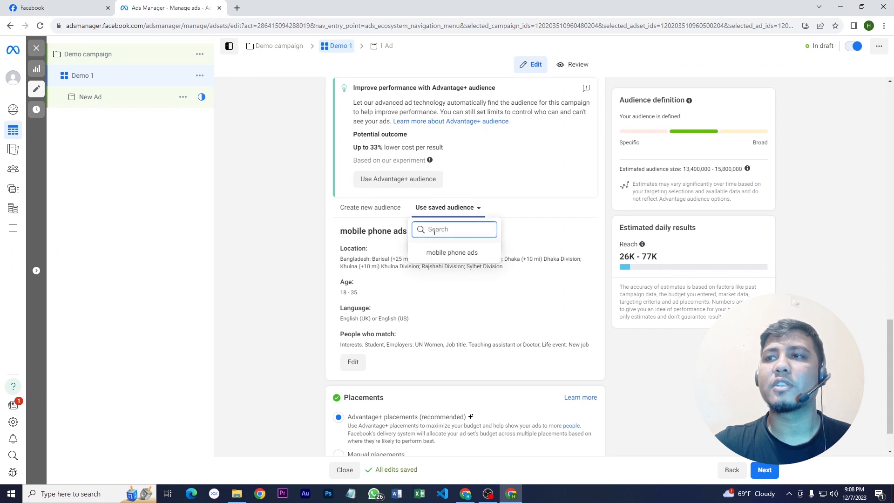
# Check the list of saved audiences for "mobile phone ads" and close it without changing the selection
pyautogui.click(512, 235)
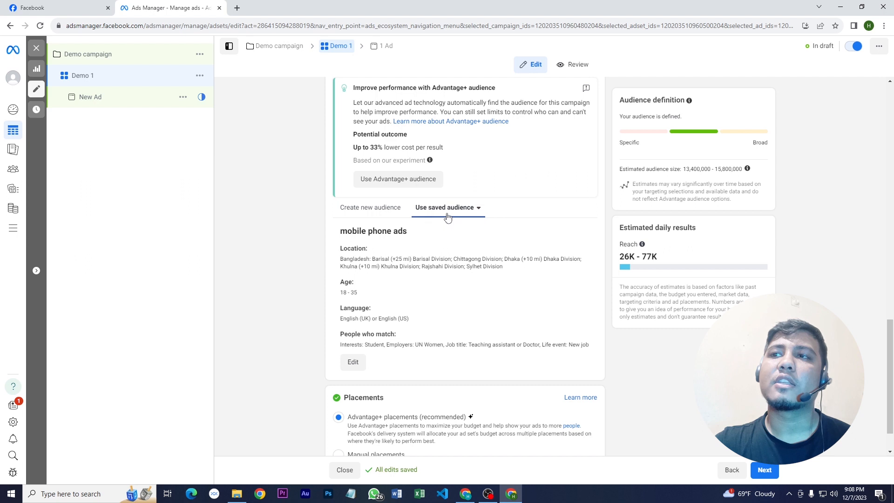
pyautogui.click(472, 209)
pyautogui.click(515, 225)
# Switch the ad set to manual placements and deselect the Instagram and Audience network platforms, leaving only Facebook
pyautogui.scroll(-1, 472, 377)
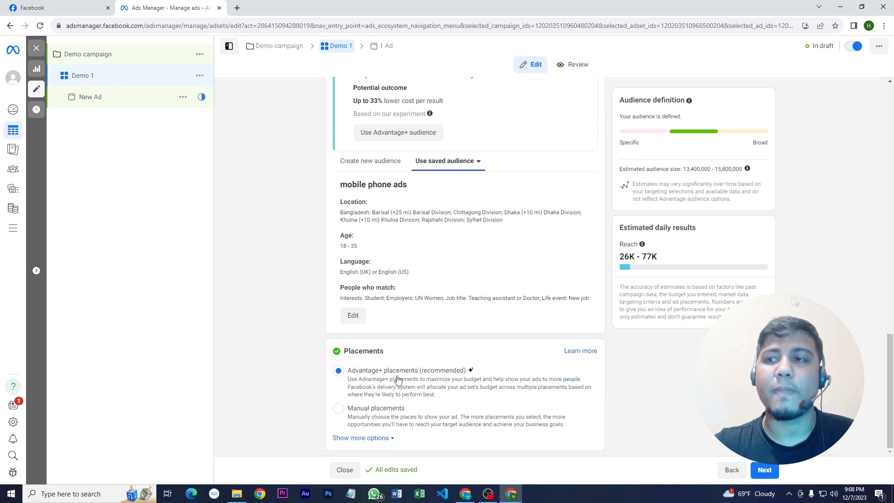
pyautogui.click(338, 408)
pyautogui.scroll(-5, 390, 294)
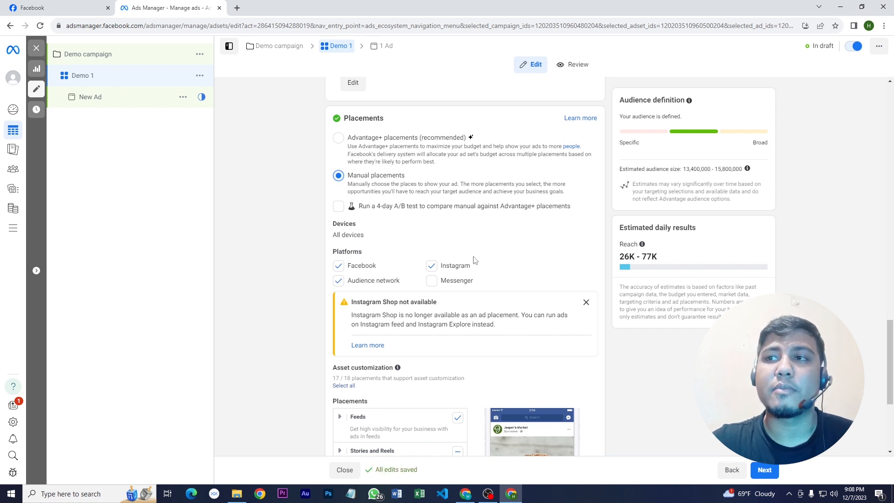
pyautogui.click(431, 265)
pyautogui.click(431, 267)
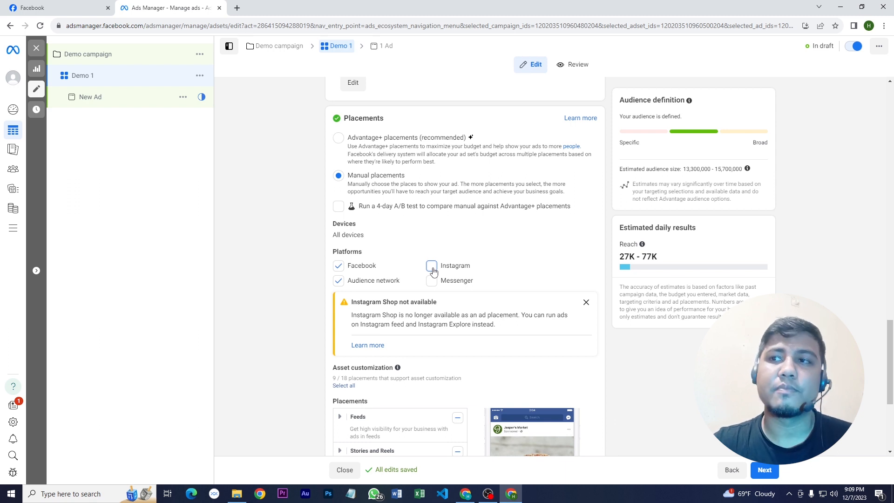
pyautogui.click(338, 282)
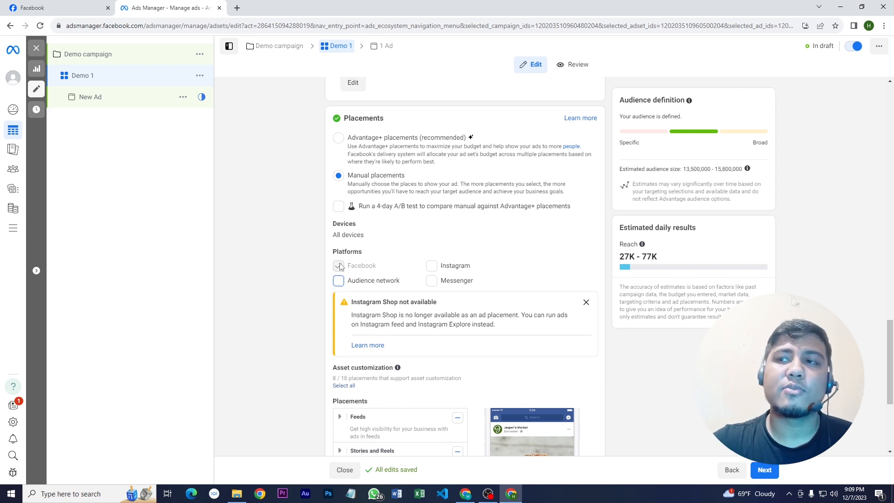
# Select the entire Feeds group in the ad set's placements list
pyautogui.scroll(-2, 419, 263)
pyautogui.scroll(-3, 420, 263)
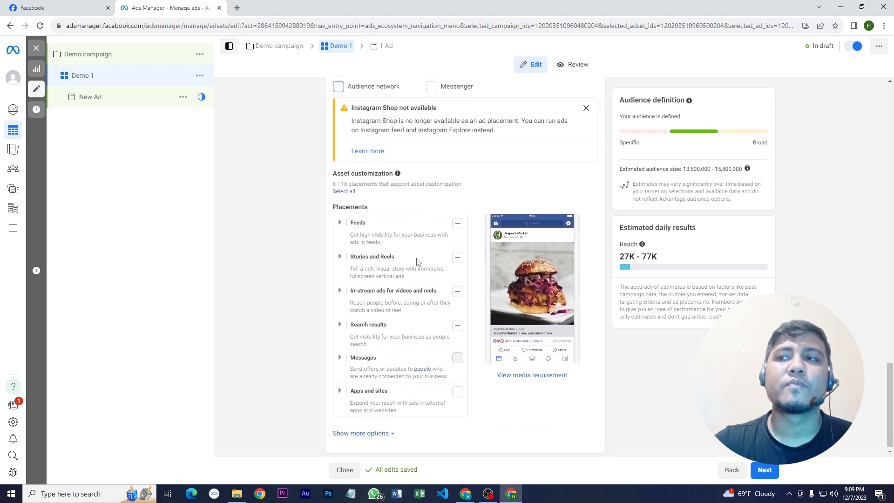
pyautogui.scroll(-1, 417, 261)
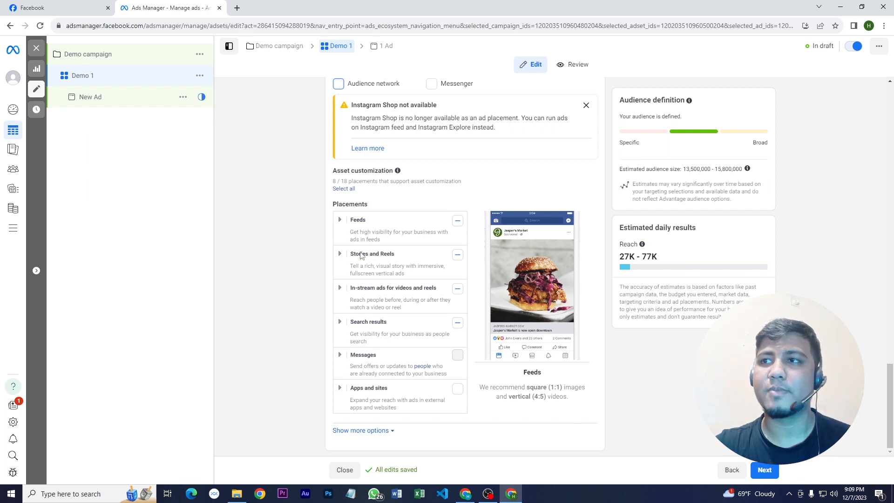
pyautogui.click(457, 220)
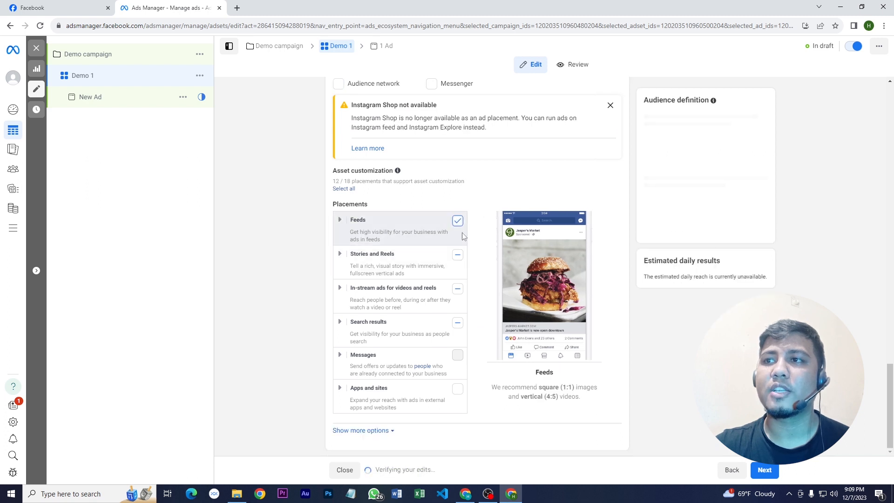